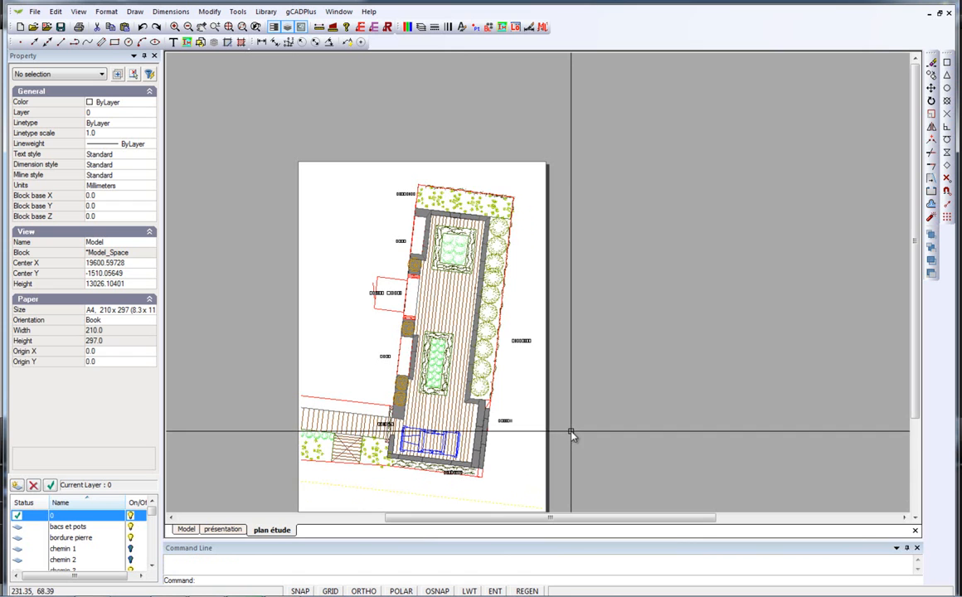
Switch to model space and check the angle of the planting bed's limit line along the garden's upper wall.
click(622, 437)
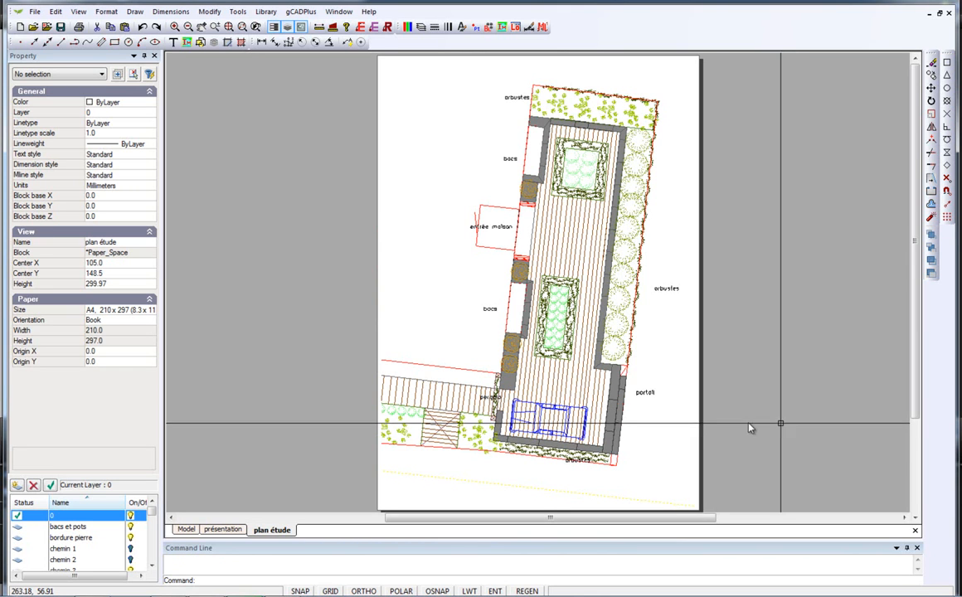
click(189, 531)
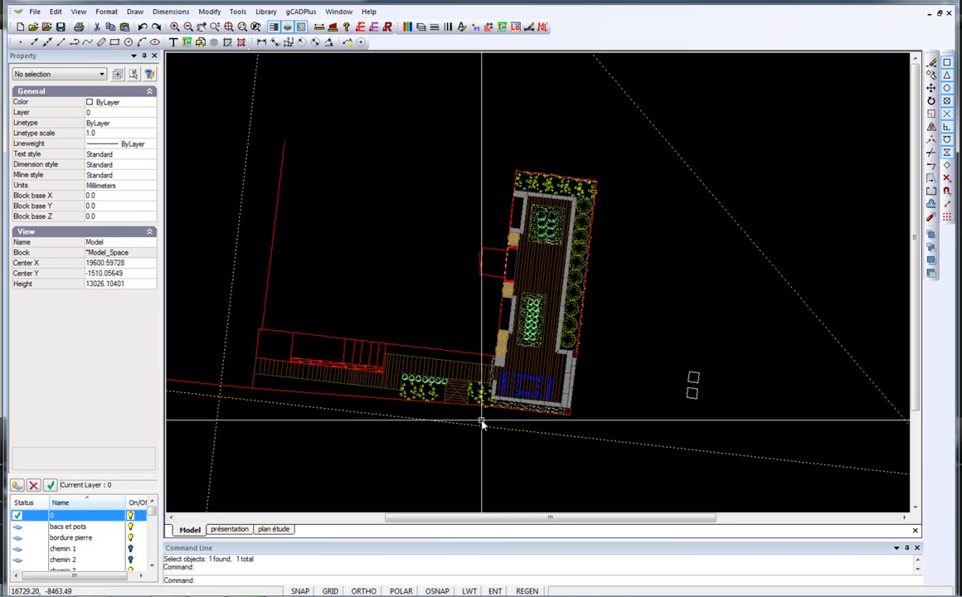
scroll(529, 422, up, 2)
scroll(531, 423, up, 1)
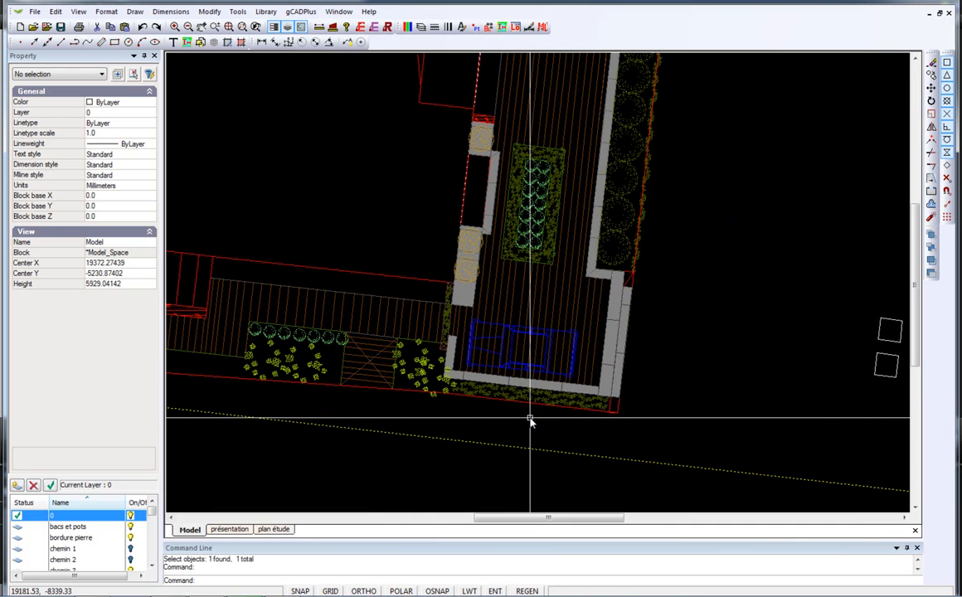
scroll(531, 422, up, 3)
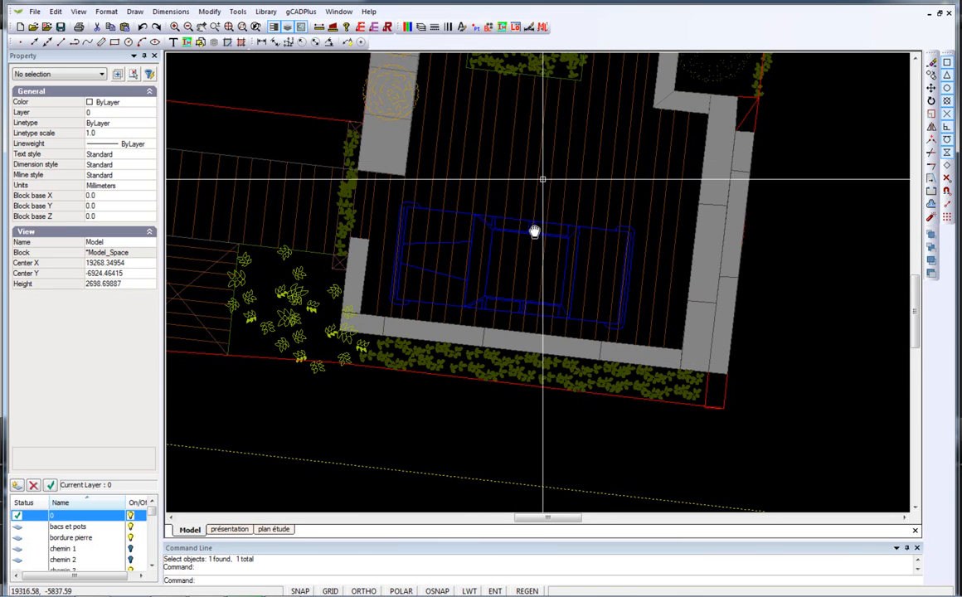
middle_drag(543, 180, 538, 206)
middle_drag(502, 316, 478, 443)
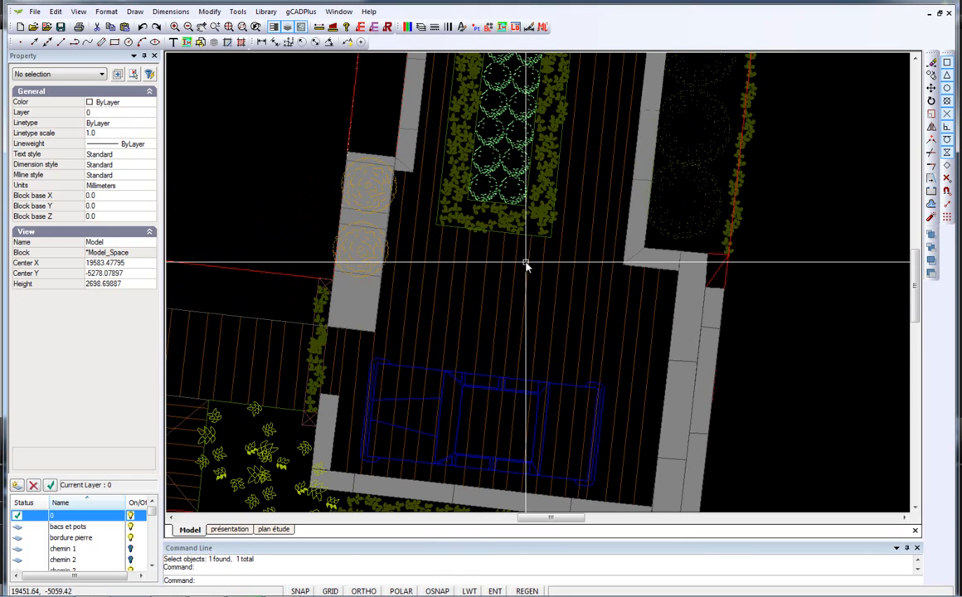
scroll(526, 265, down, 4)
scroll(514, 307, down, 3)
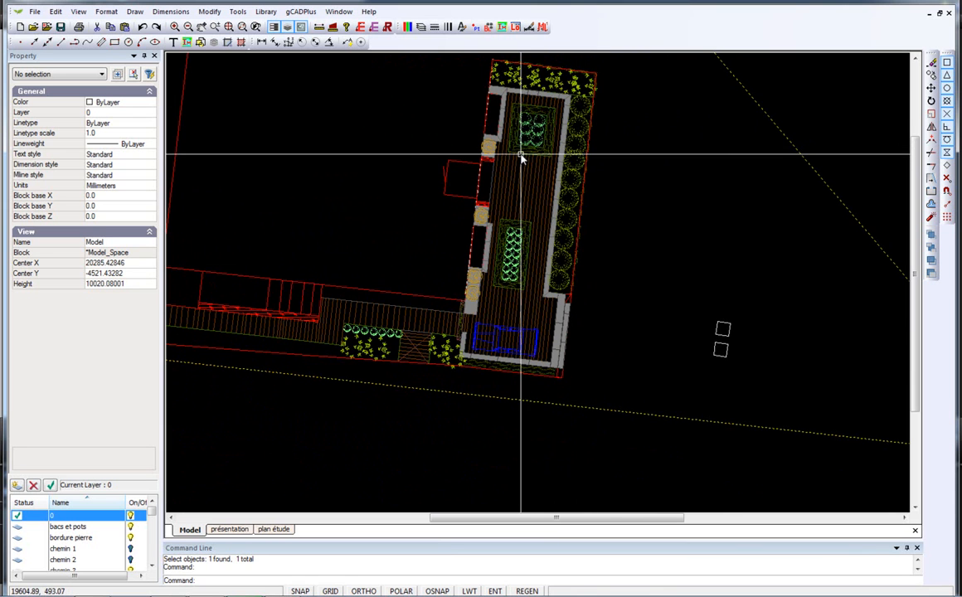
scroll(497, 199, up, 7)
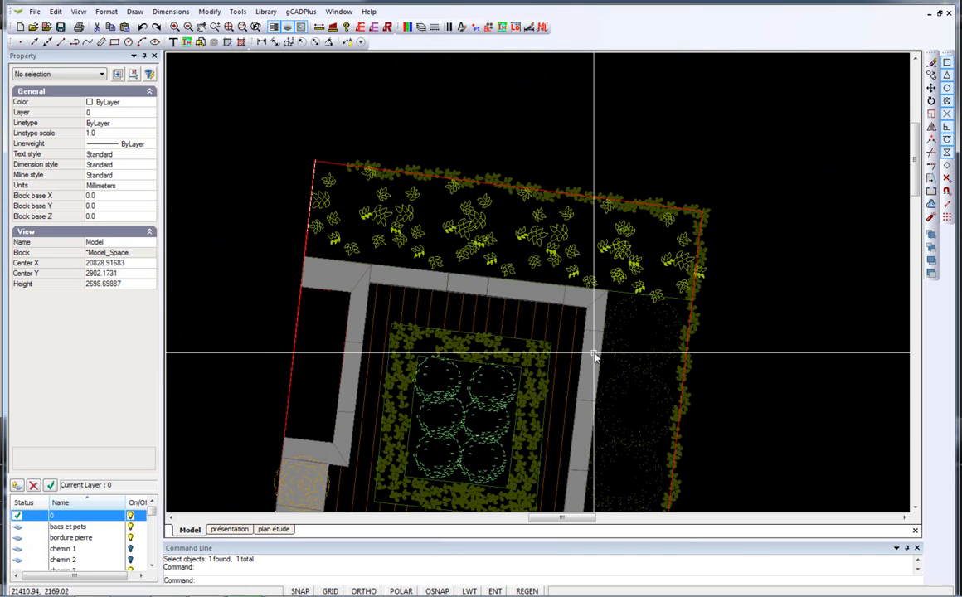
click(616, 292)
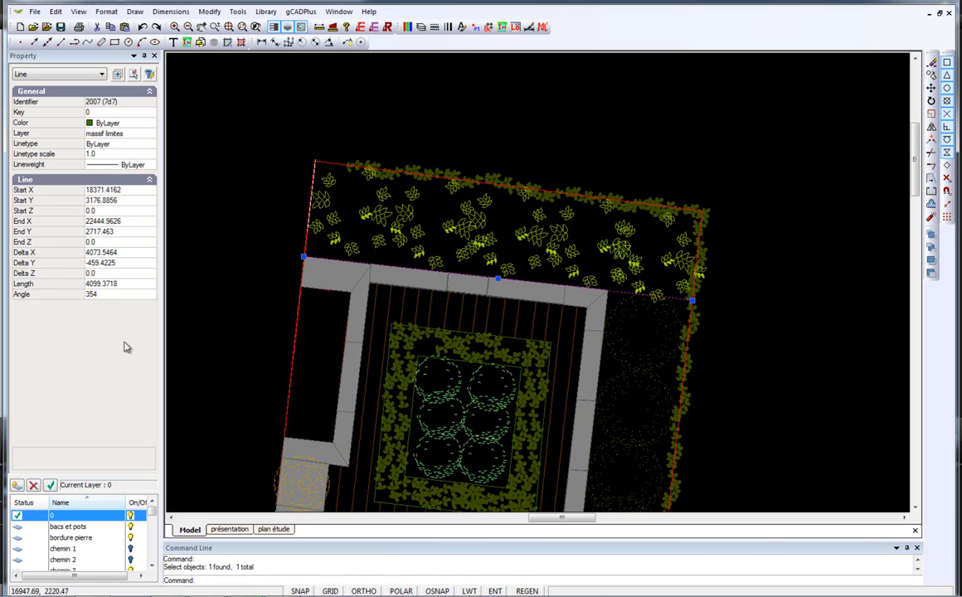
key(Escape)
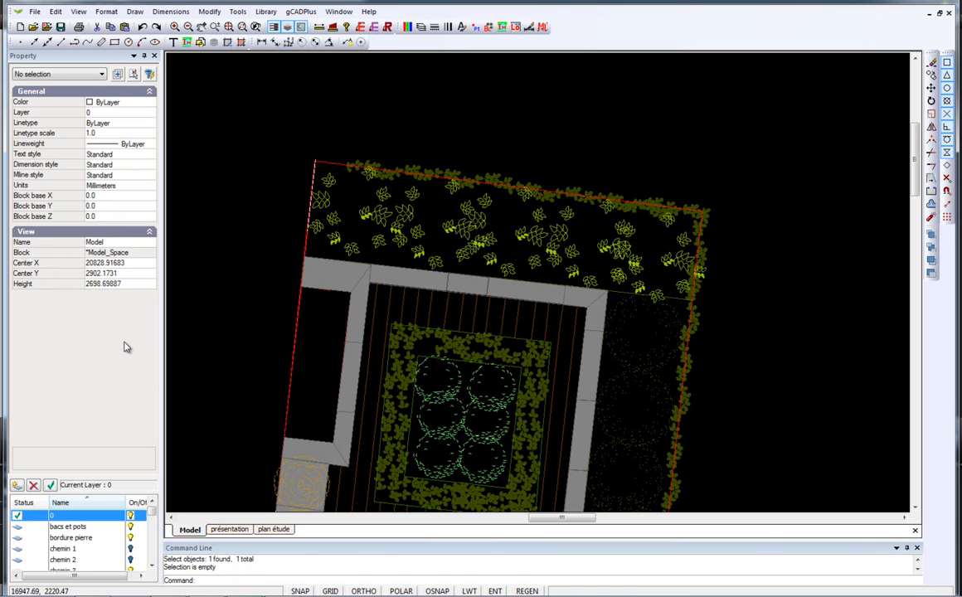
Rotate all objects in the model by 6.00 degrees about the base point 0,0.
right_click(468, 133)
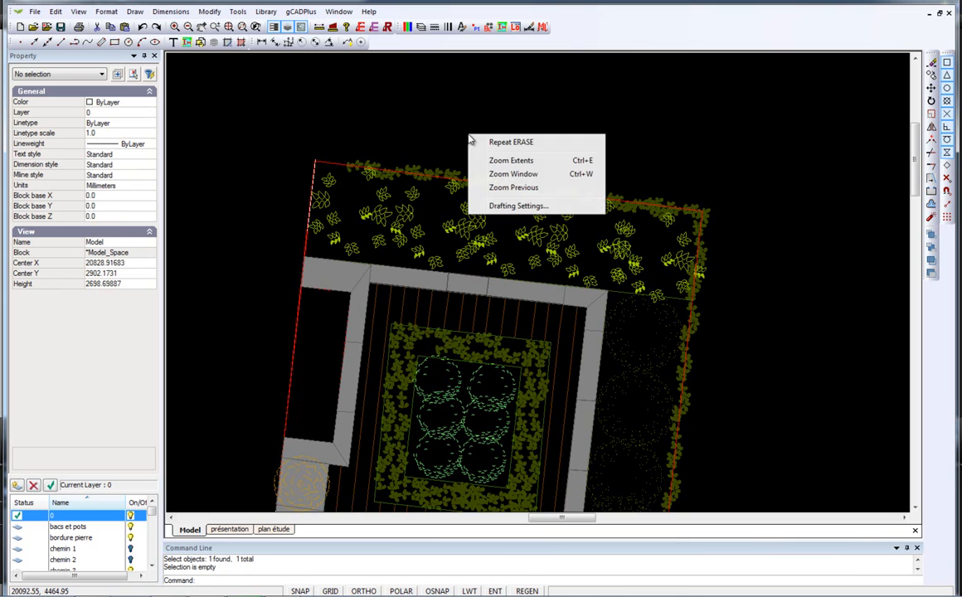
click(511, 161)
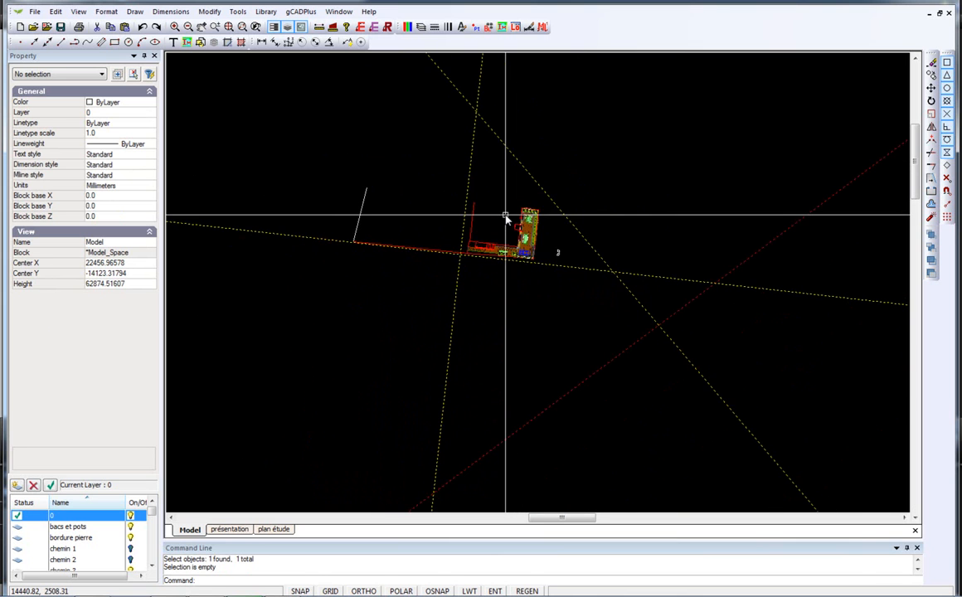
scroll(395, 249, up, 1)
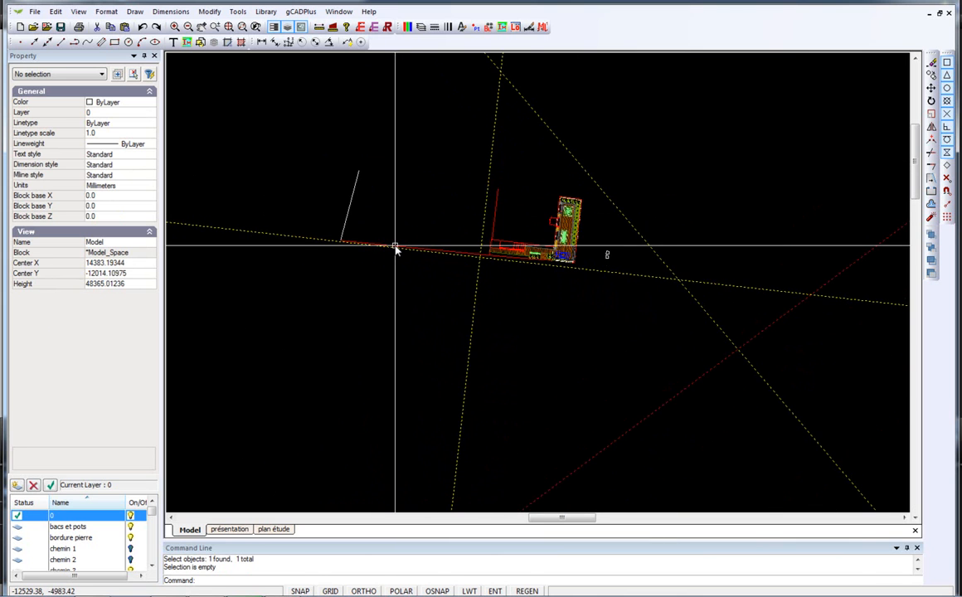
scroll(395, 249, down, 4)
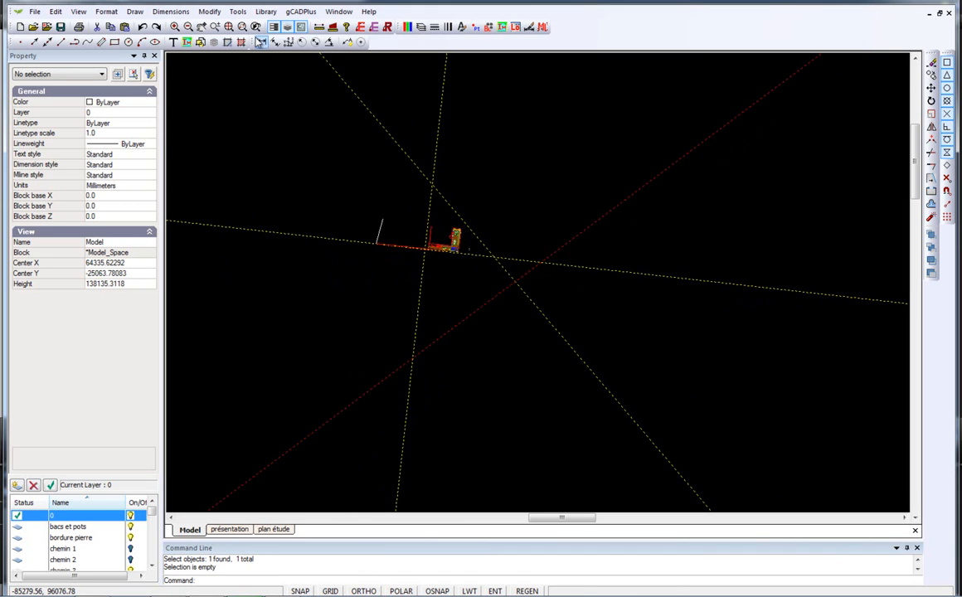
click(240, 13)
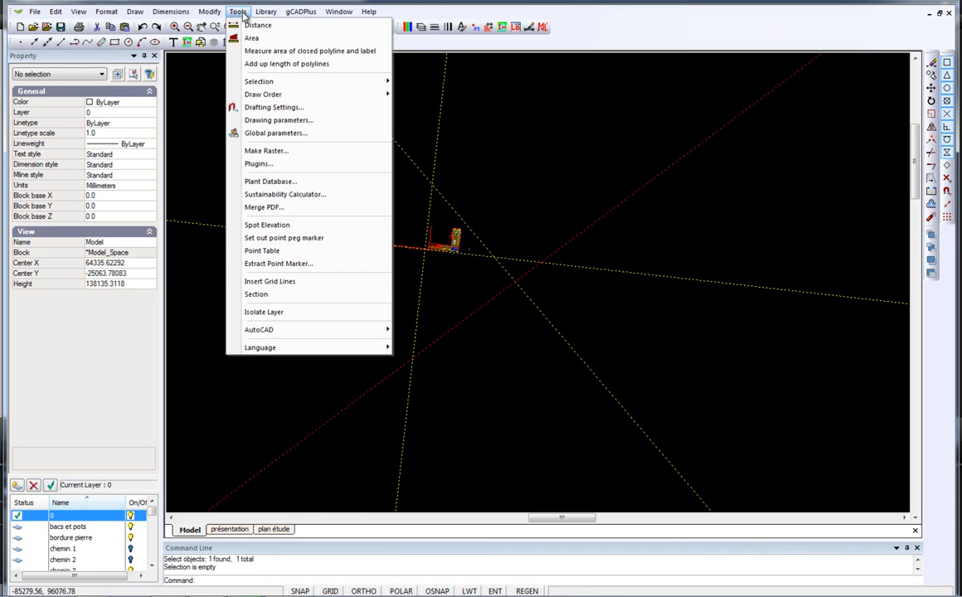
mouse_move(373, 89)
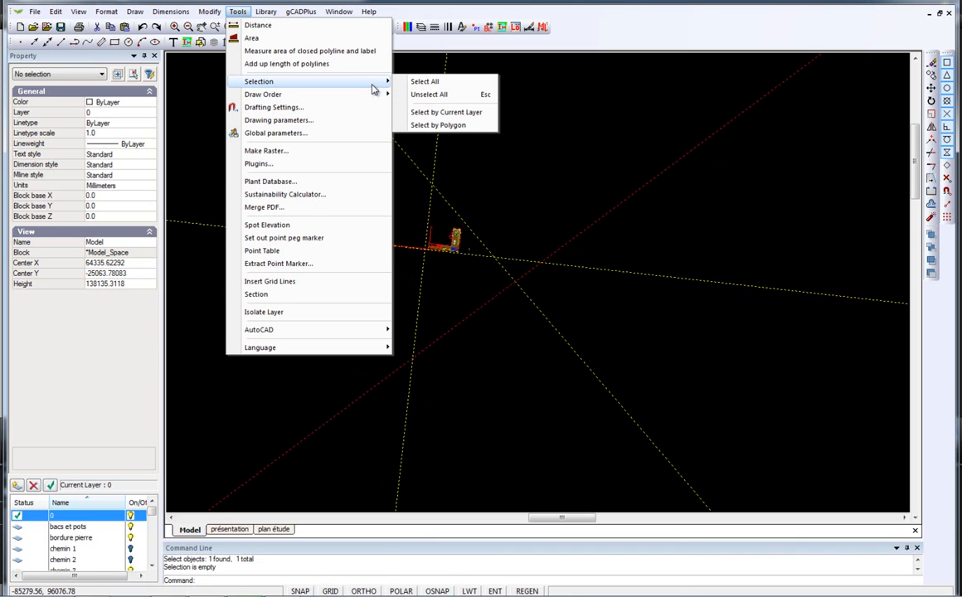
click(427, 82)
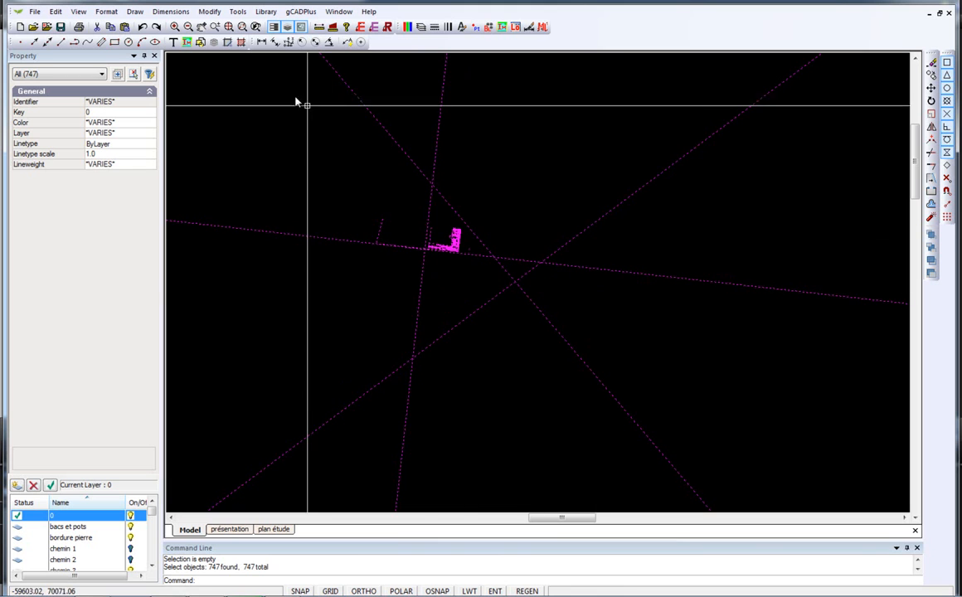
click(209, 11)
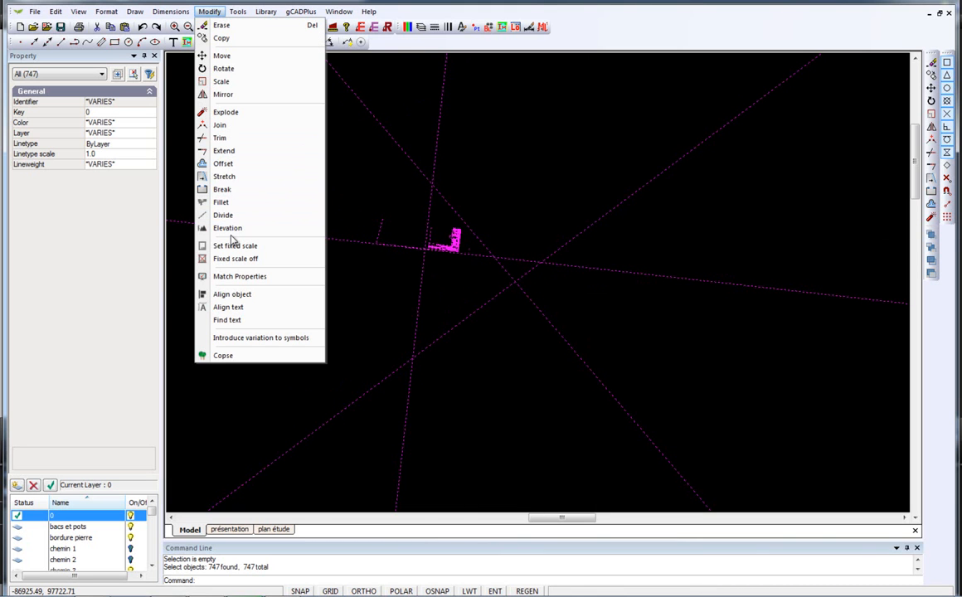
click(222, 68)
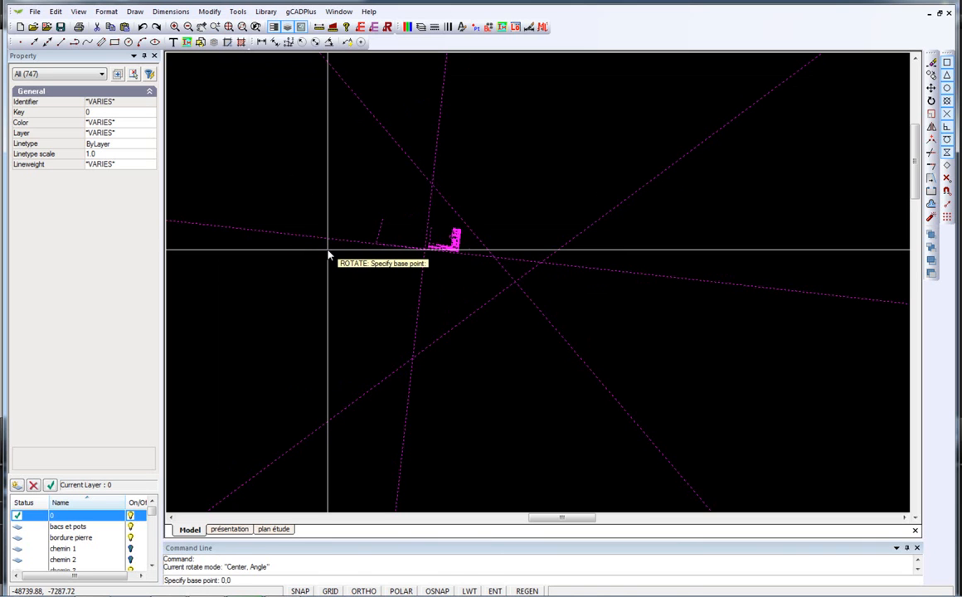
key(Return)
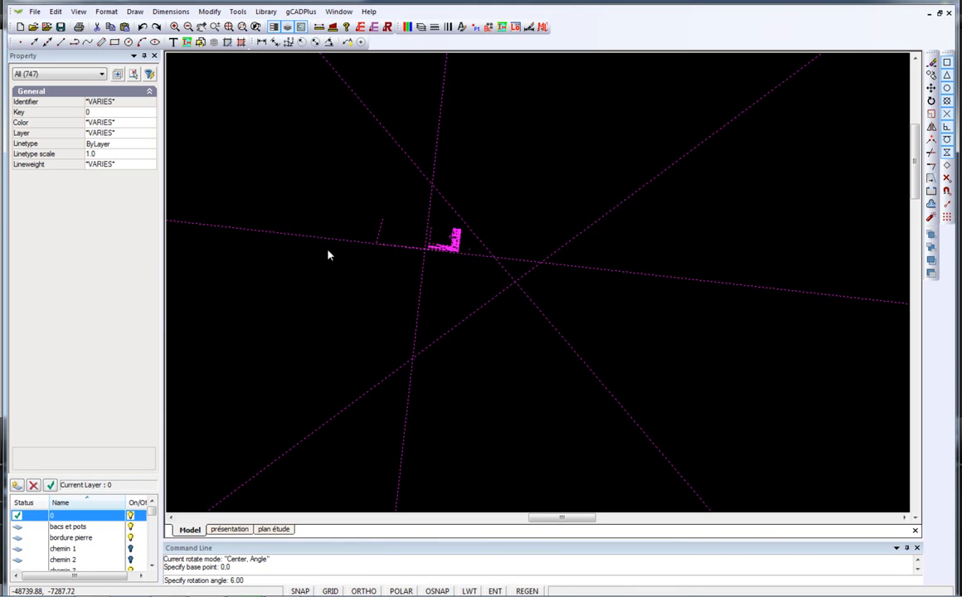
key(Return)
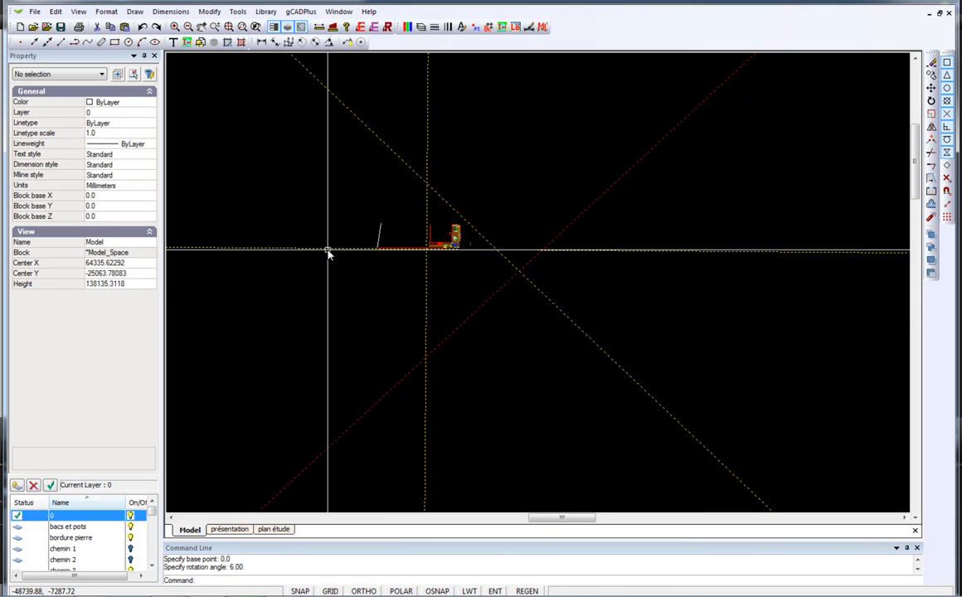
Examine the rotated garden plan, especially the hatched wall above the upper rectangular planting bed.
scroll(457, 251, up, 5)
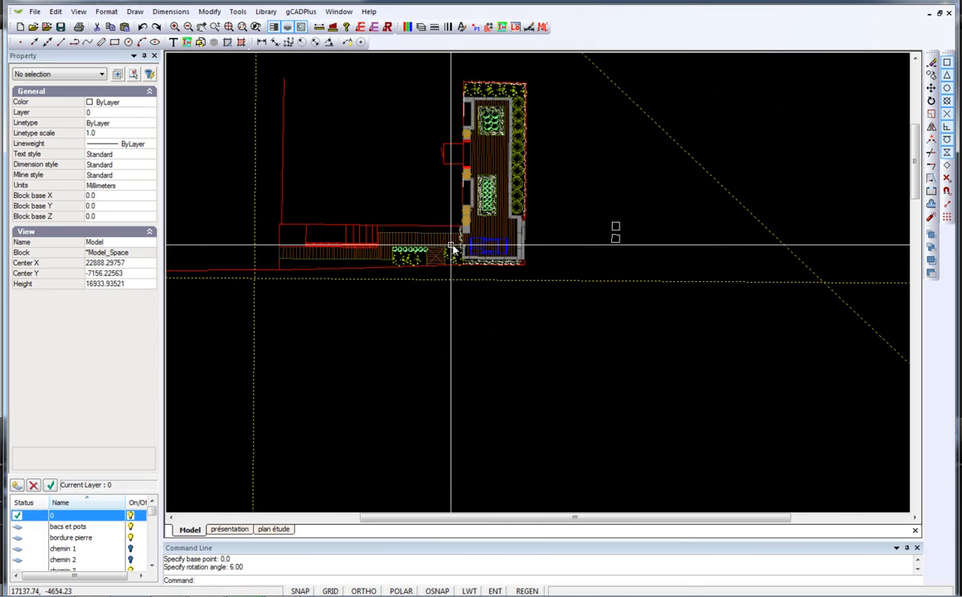
scroll(450, 248, up, 2)
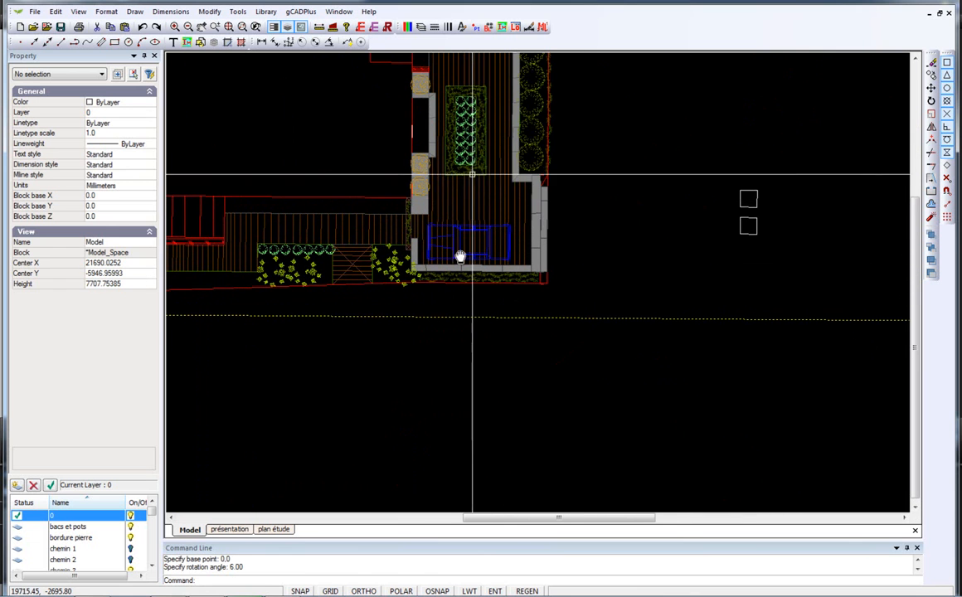
middle_drag(471, 173, 434, 403)
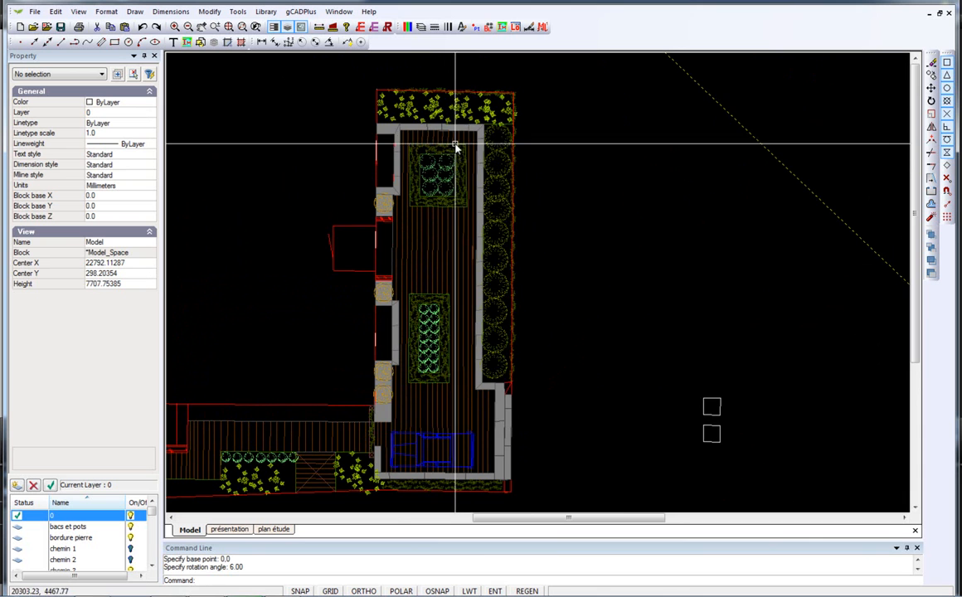
scroll(456, 154, up, 3)
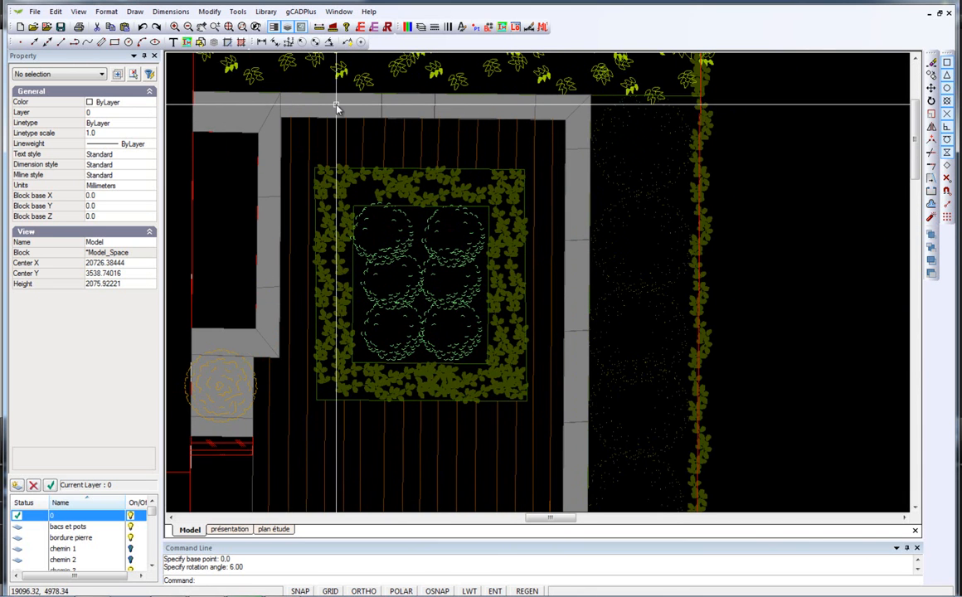
scroll(336, 108, up, 2)
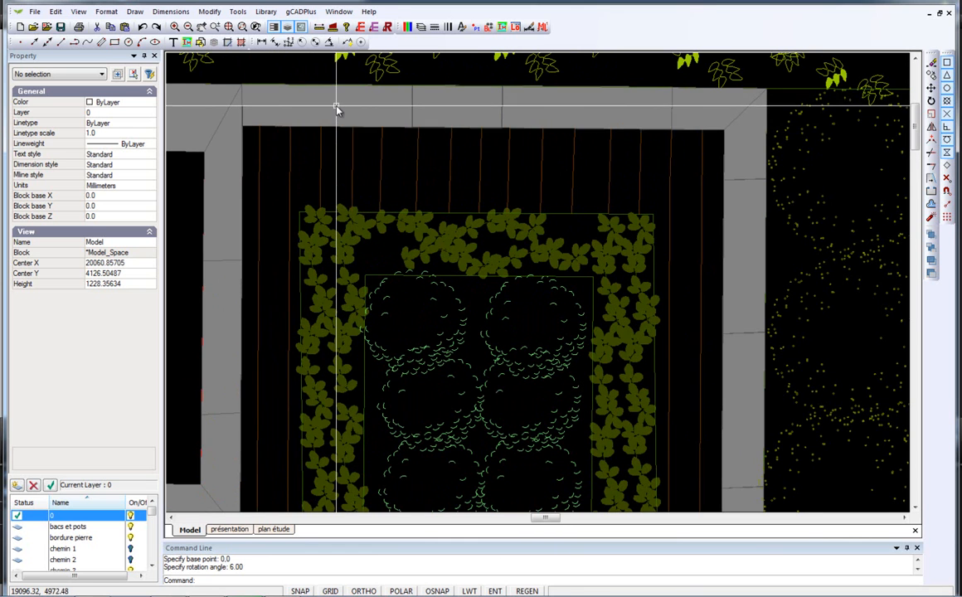
click(355, 112)
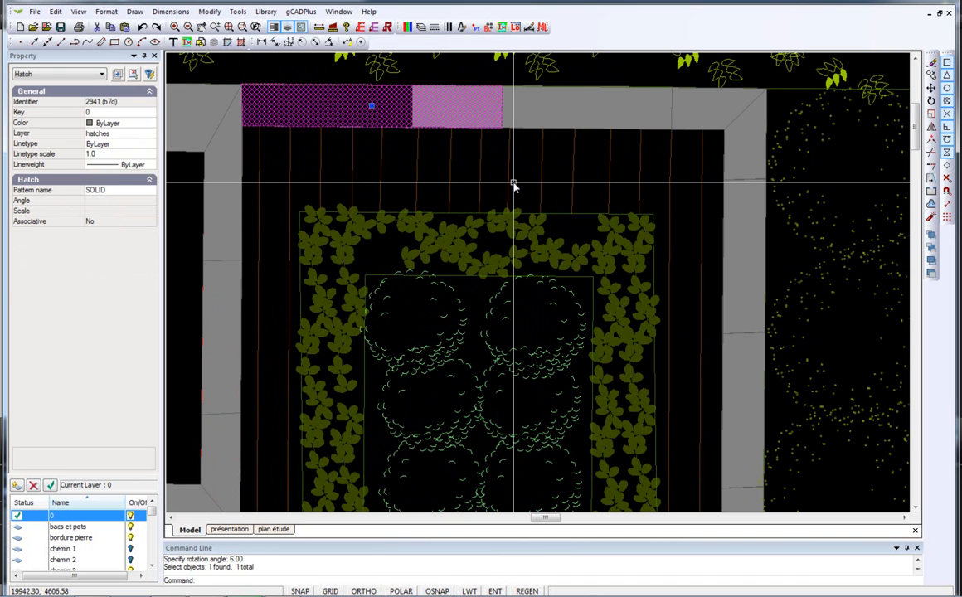
key(Escape)
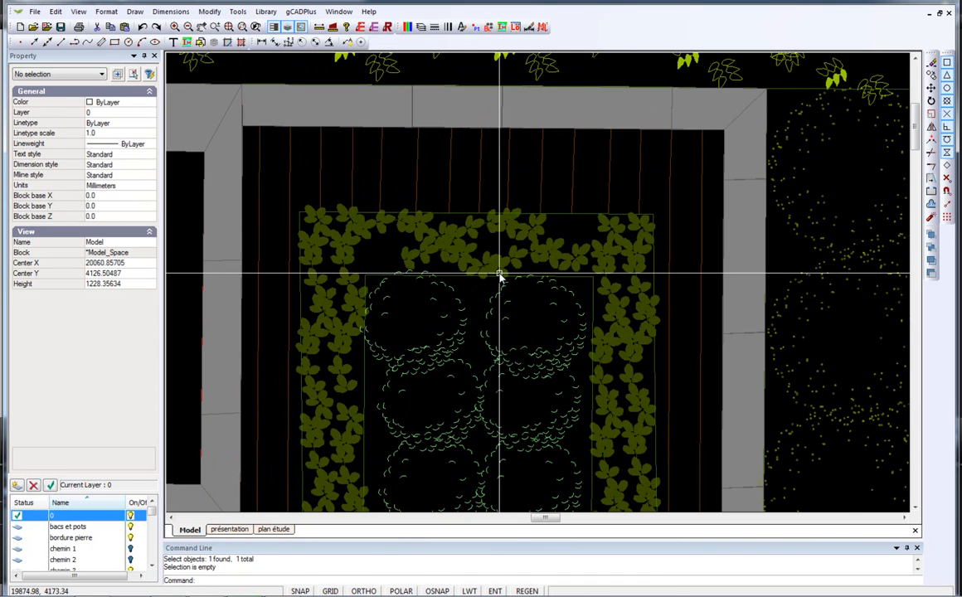
scroll(500, 273, down, 3)
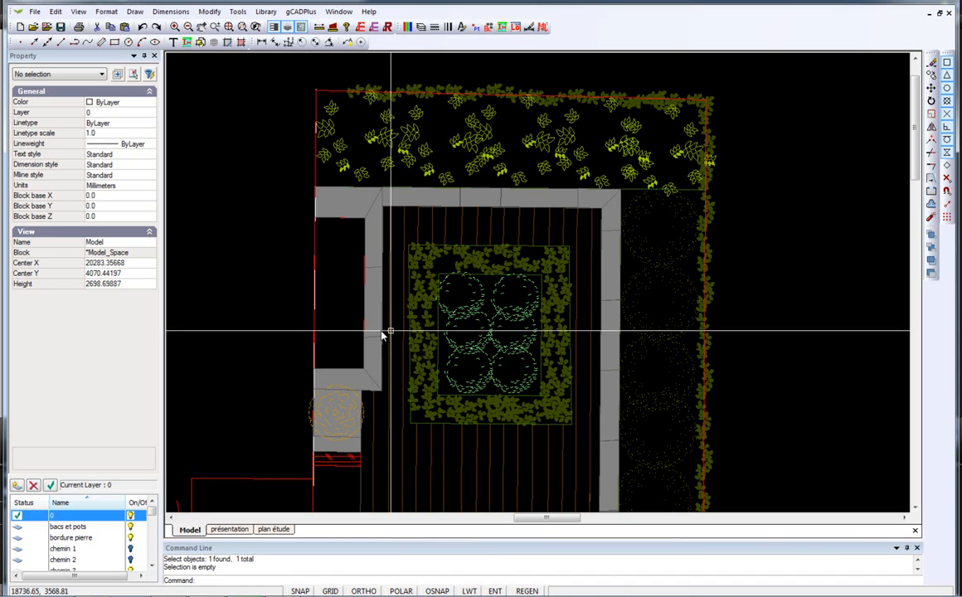
Reposition the plan étude layout's viewport frame so it encloses the whole rotated terrace, and deactivate the viewport.
click(277, 530)
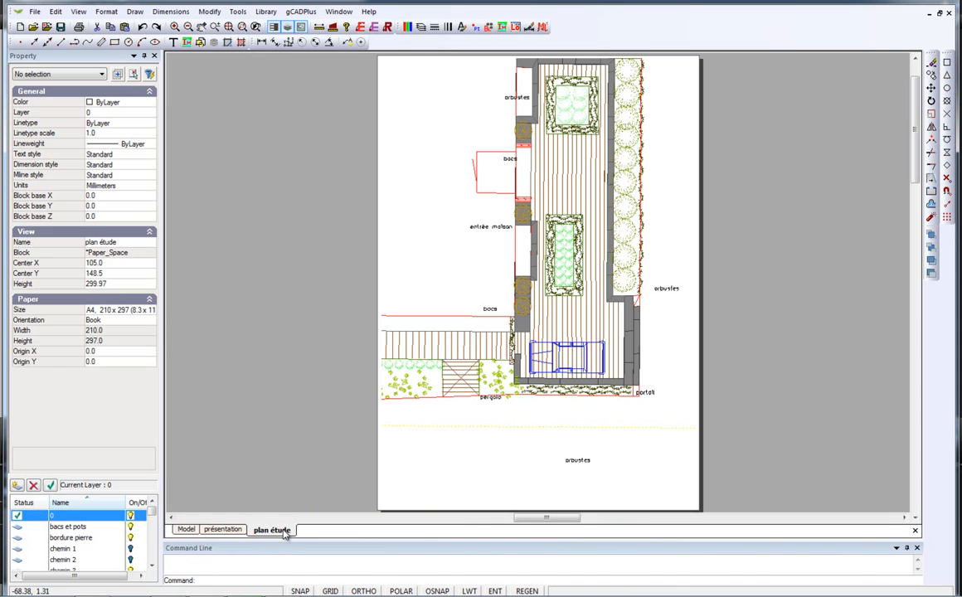
scroll(291, 396, down, 1)
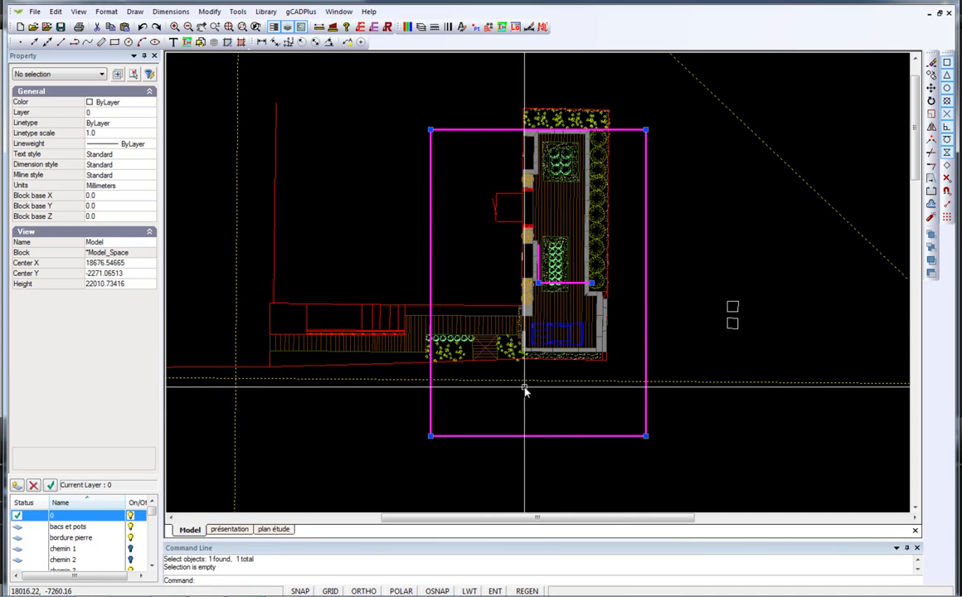
click(540, 283)
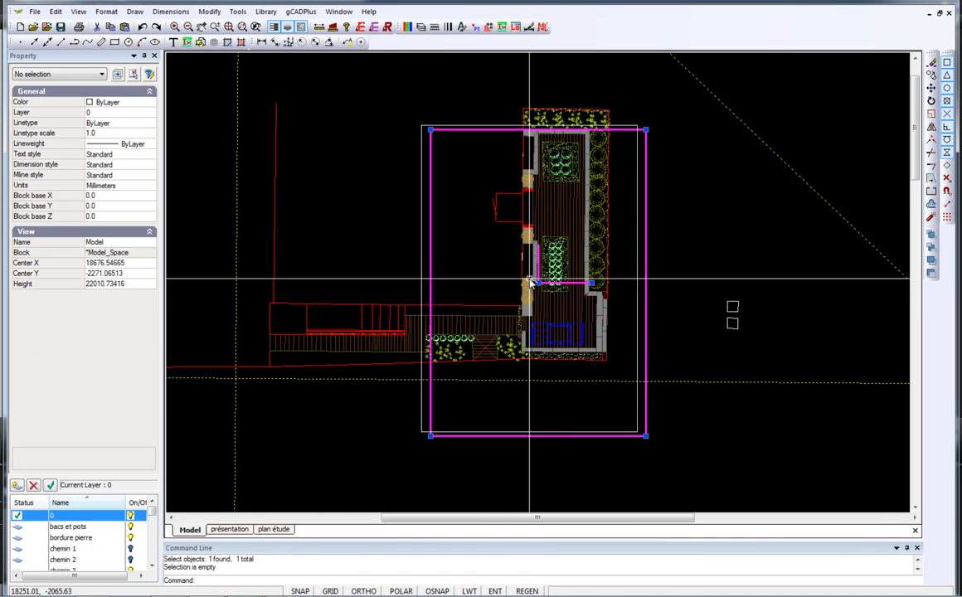
click(573, 241)
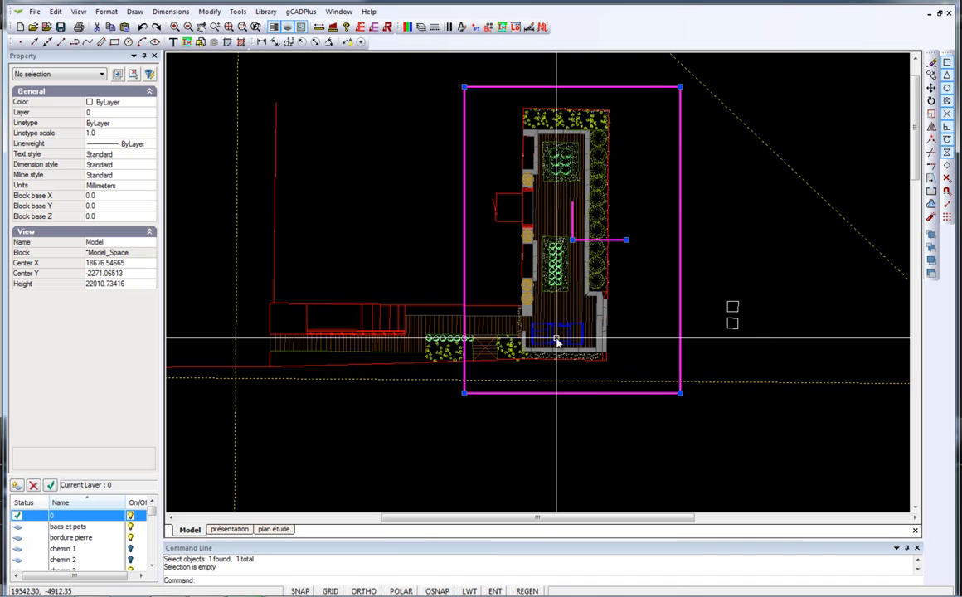
right_click(625, 322)
click(650, 328)
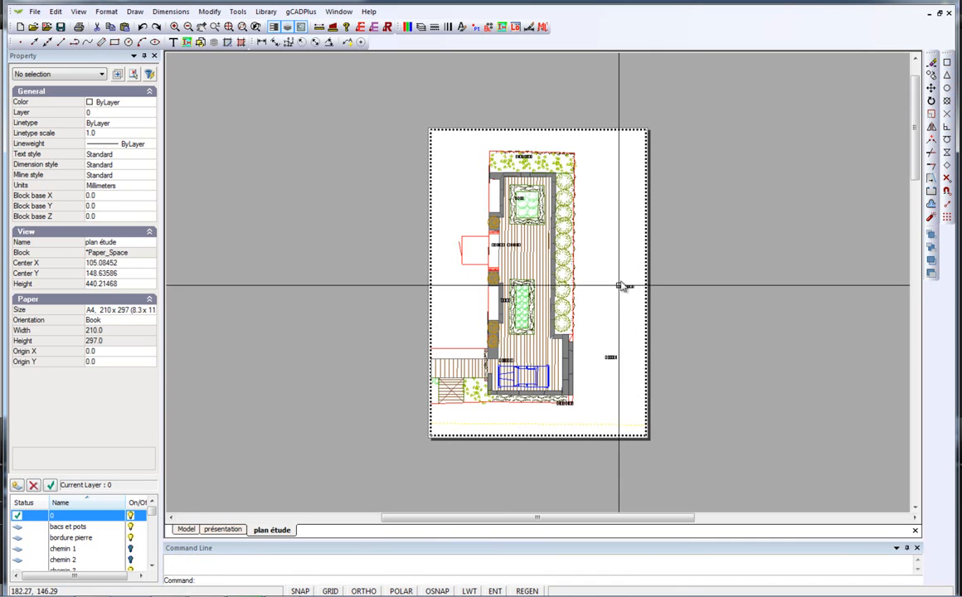
right_click(612, 254)
click(645, 275)
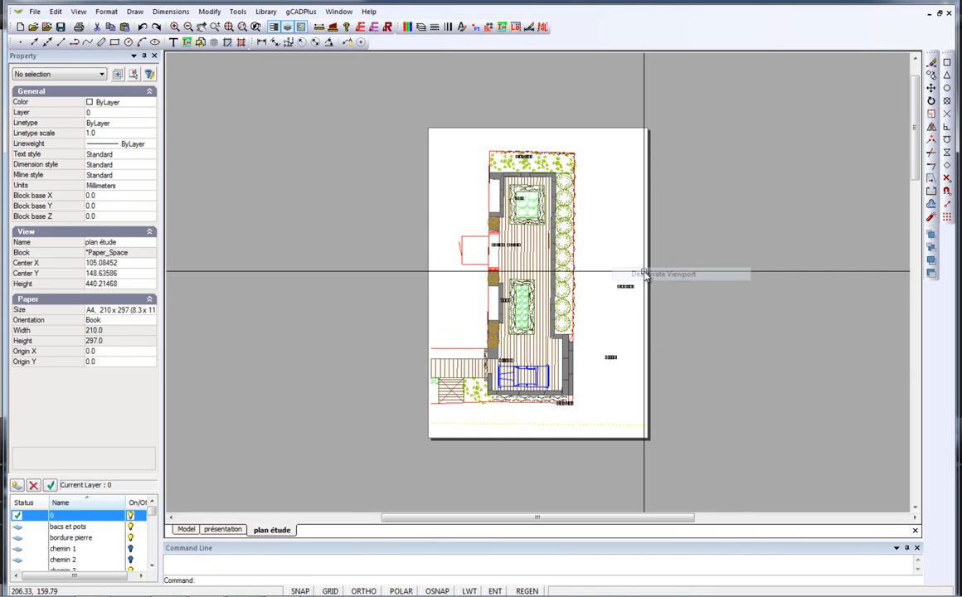
Check the view scale of the plan étude layout's viewport, and clear the selection.
click(708, 201)
click(632, 98)
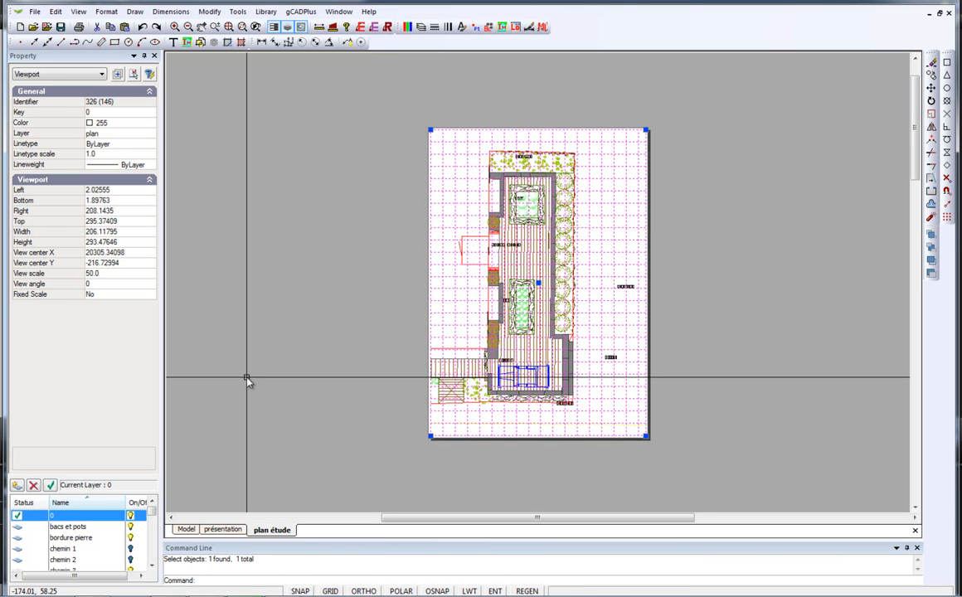
key(Escape)
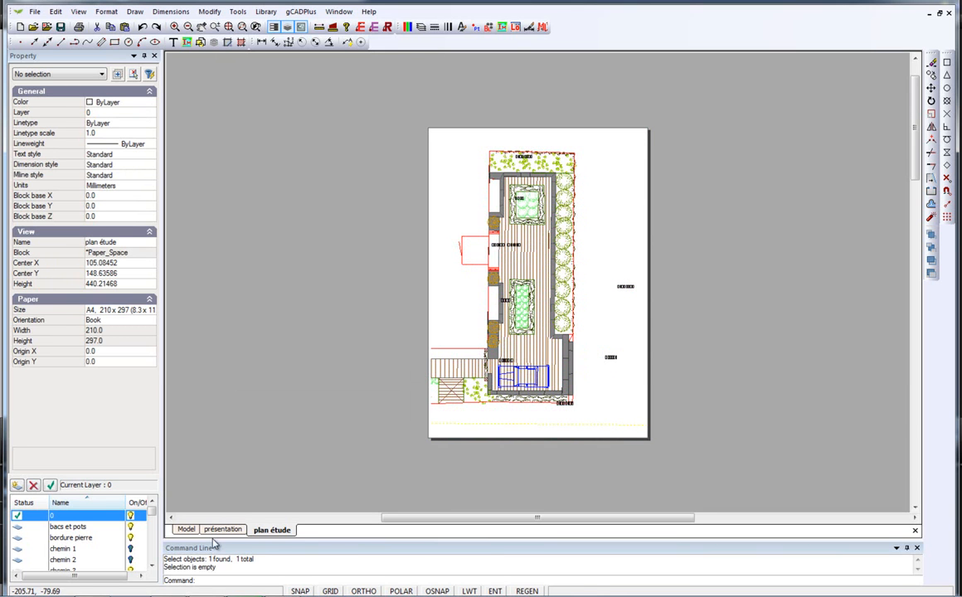
Switch to model space and browse the Details block library to its Scale Bars folder.
click(186, 530)
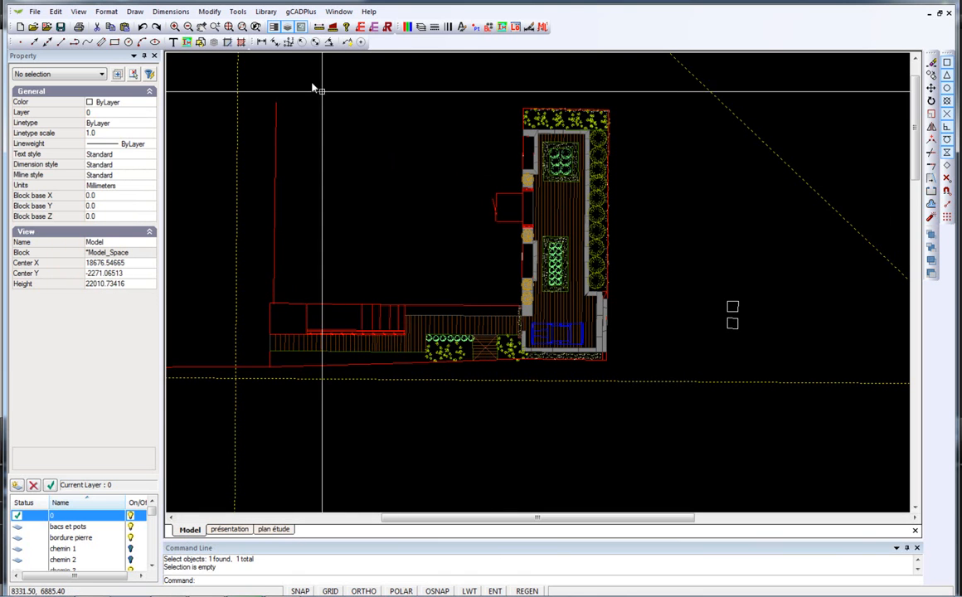
click(266, 13)
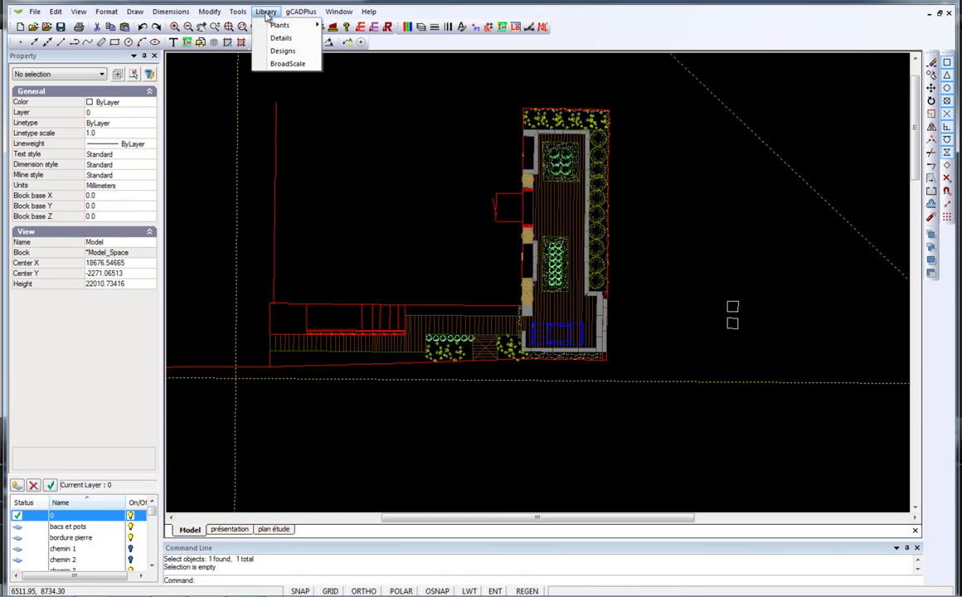
click(281, 38)
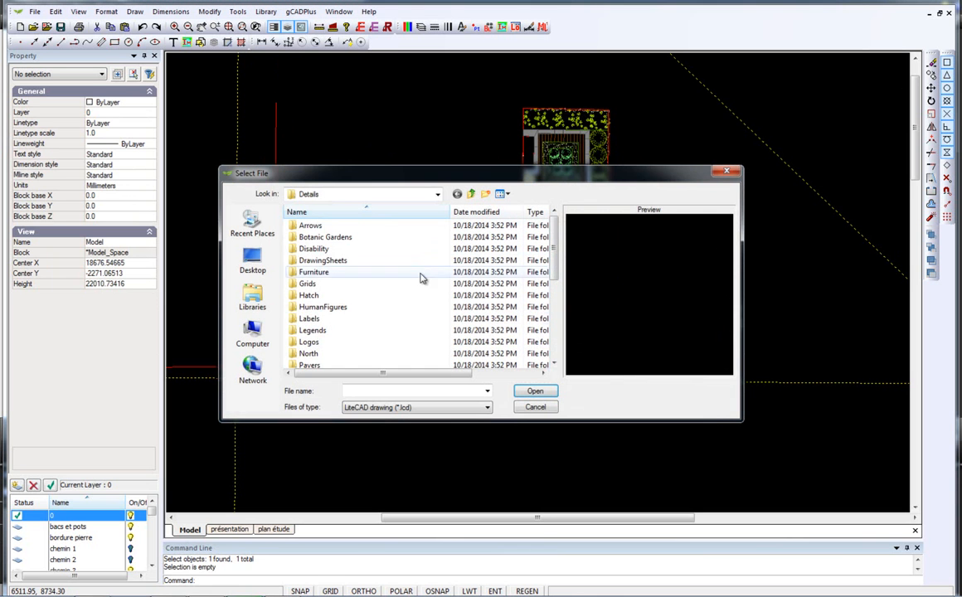
click(554, 365)
click(554, 365)
click(553, 365)
click(553, 365)
click(554, 365)
click(554, 365)
click(554, 365)
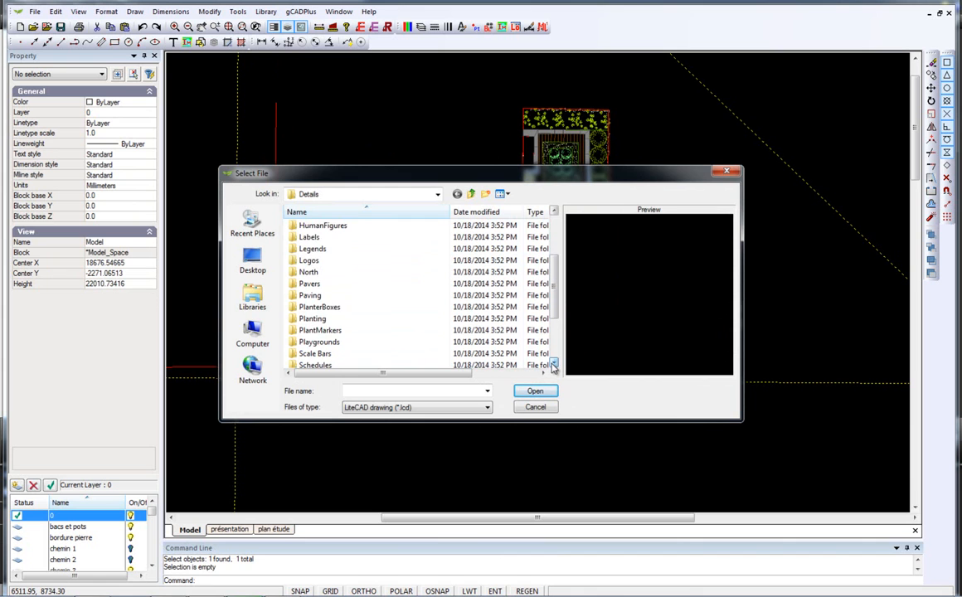
double_click(297, 353)
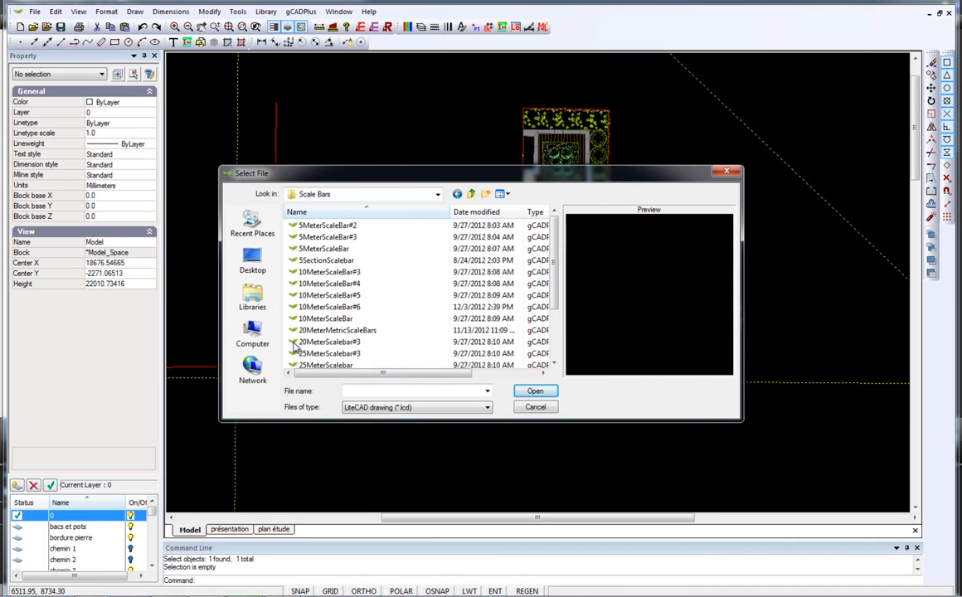
Load the 5MeterScaleBar#2 block, redefining the existing definition, and insert it just outside the terrace's lower-right corner, above the dashed yellow line.
click(332, 226)
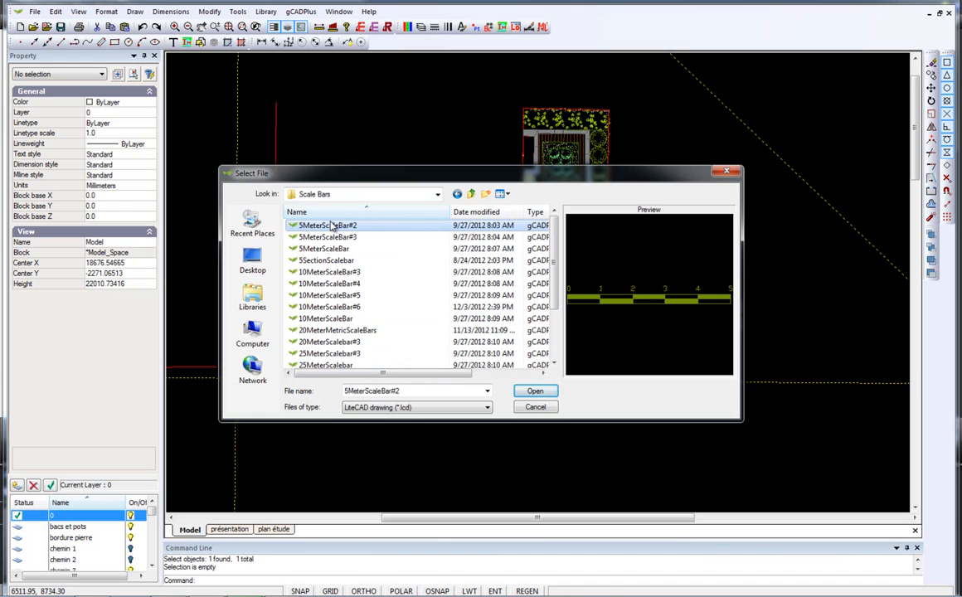
click(535, 391)
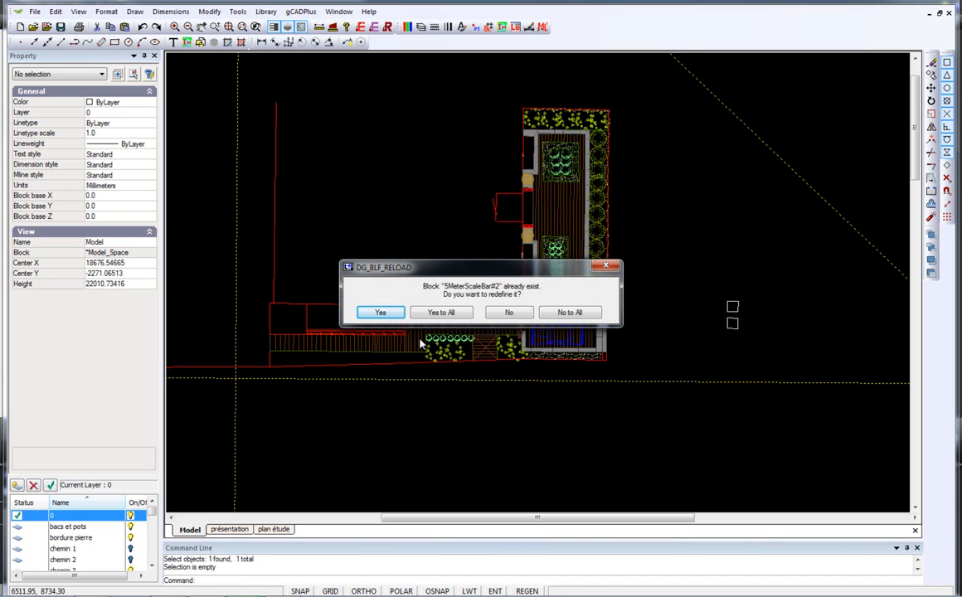
click(380, 312)
click(423, 386)
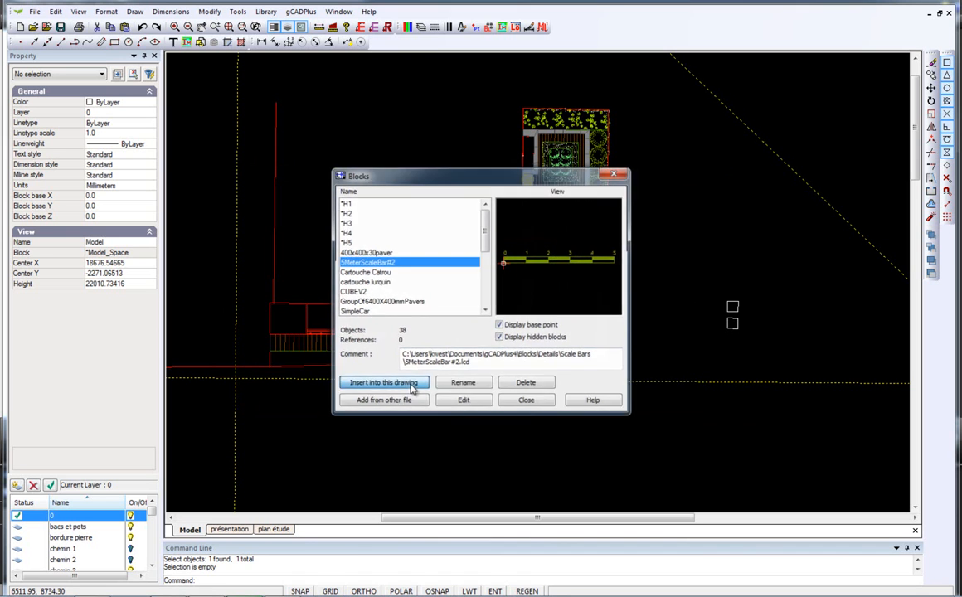
click(463, 362)
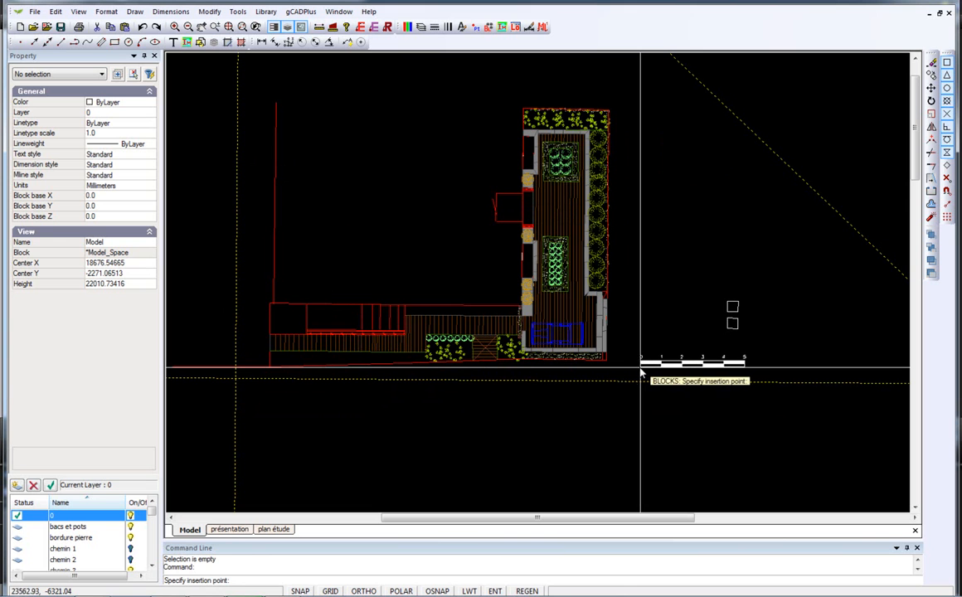
click(638, 367)
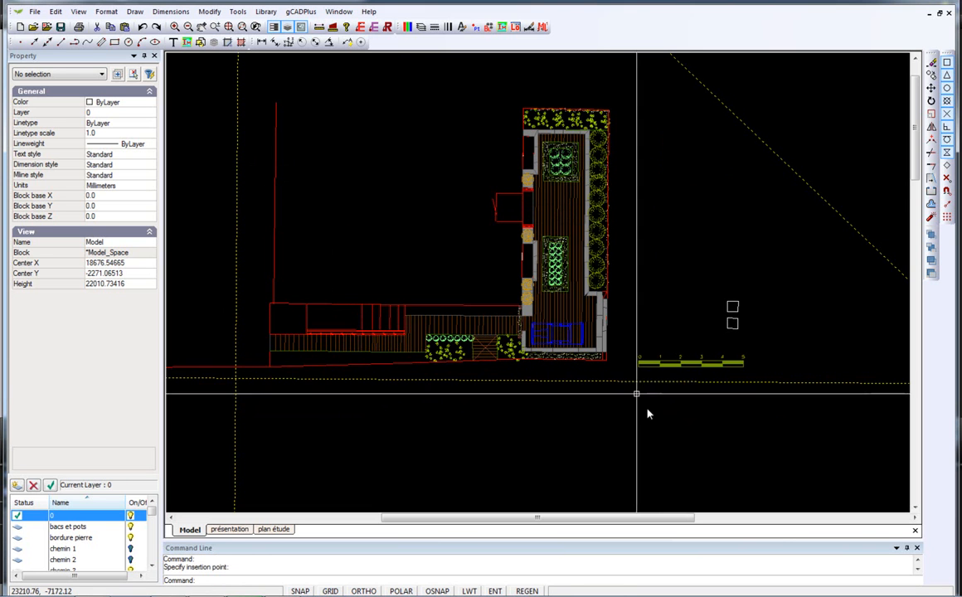
Examine the inserted scale bar in model space and its position on the plan étude layout's sheet.
scroll(684, 364, up, 3)
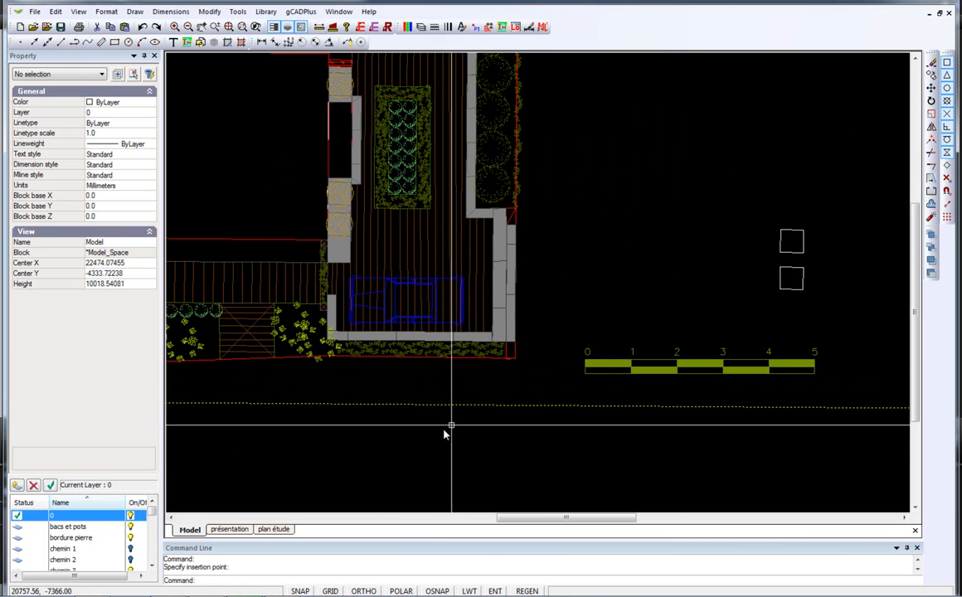
click(274, 529)
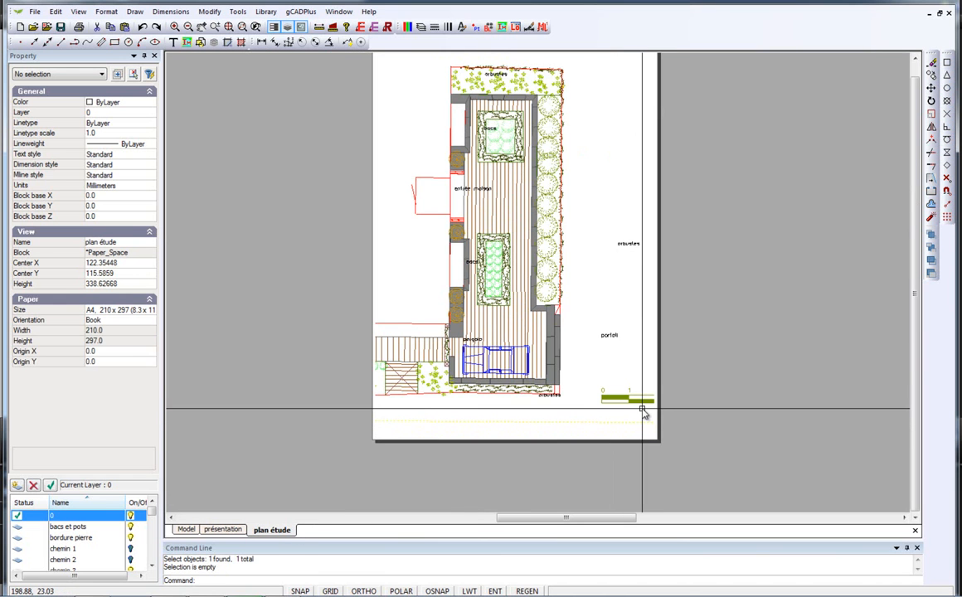
scroll(643, 415, up, 2)
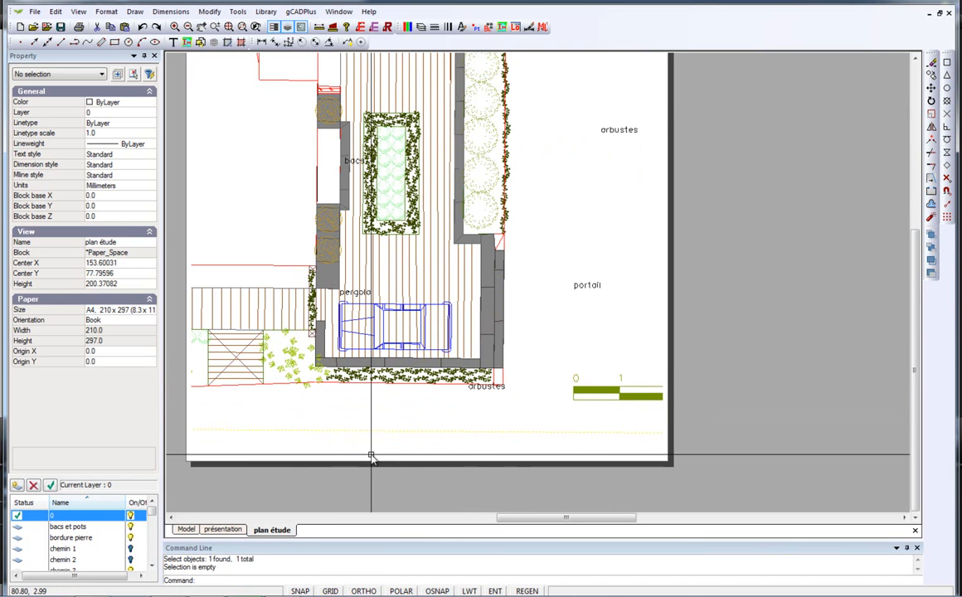
scroll(496, 437, down, 2)
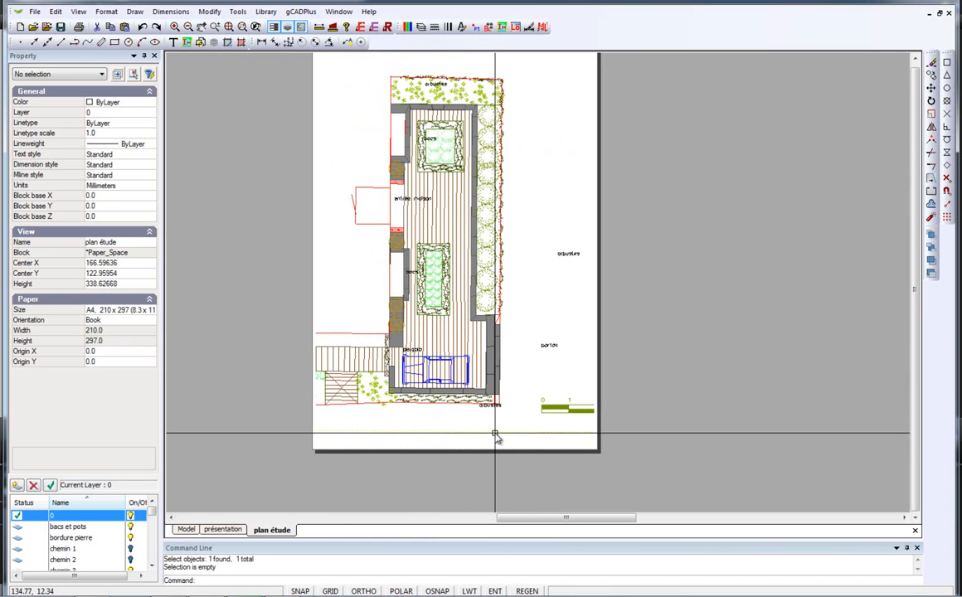